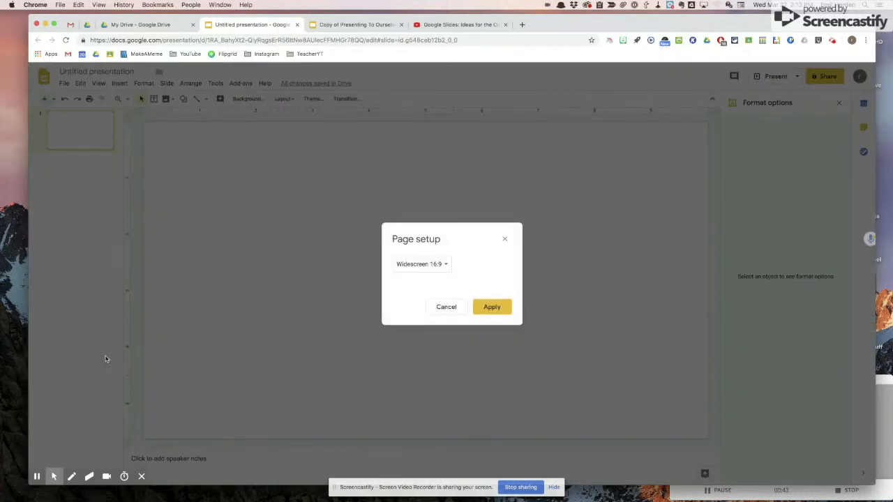
click(448, 268)
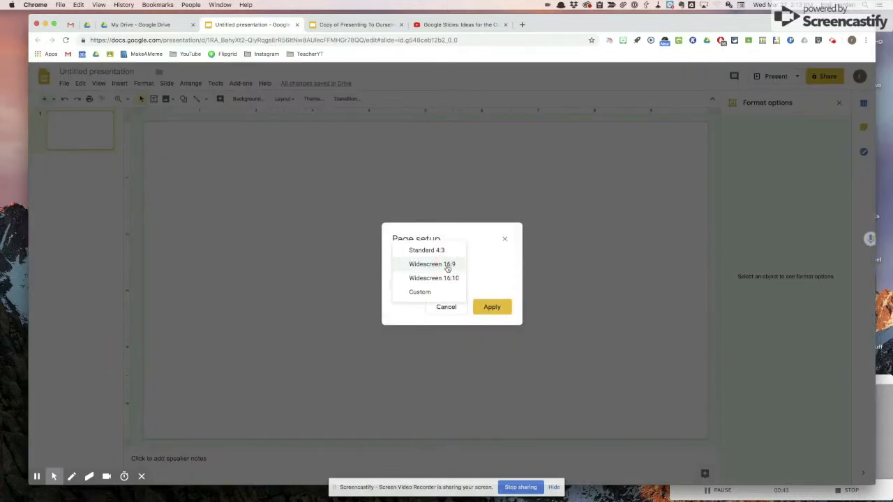
click(443, 251)
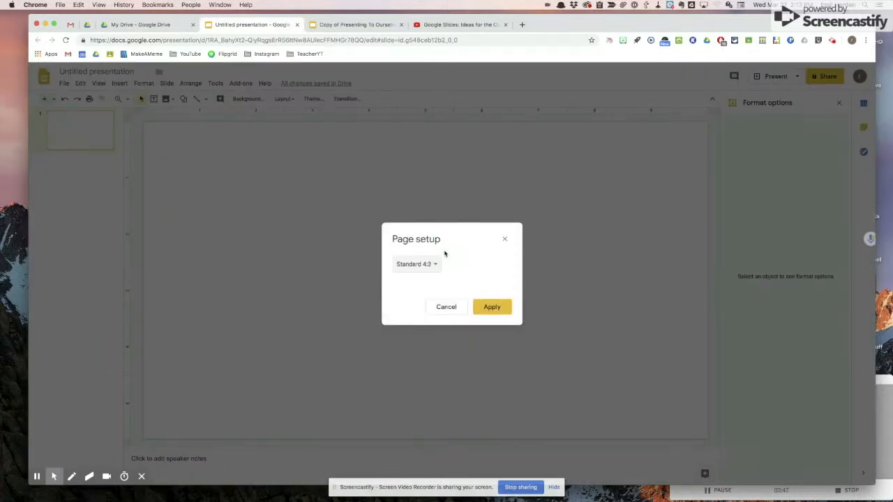
click(434, 265)
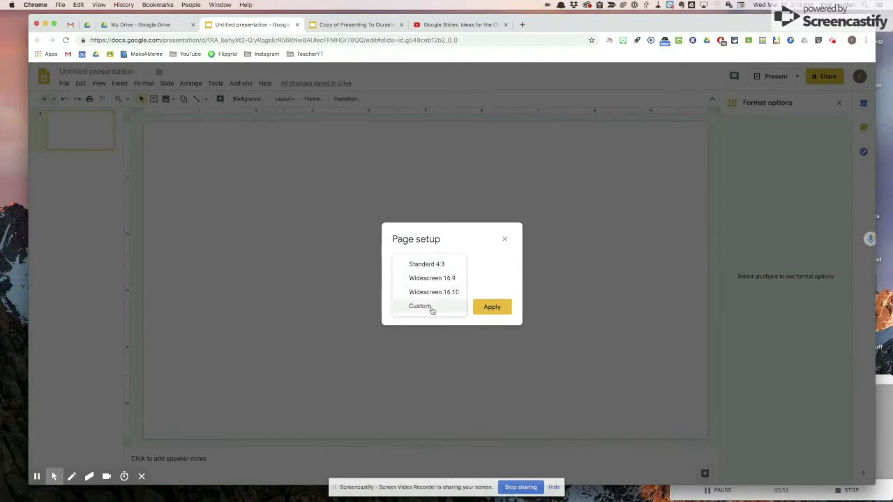
click(489, 276)
click(455, 307)
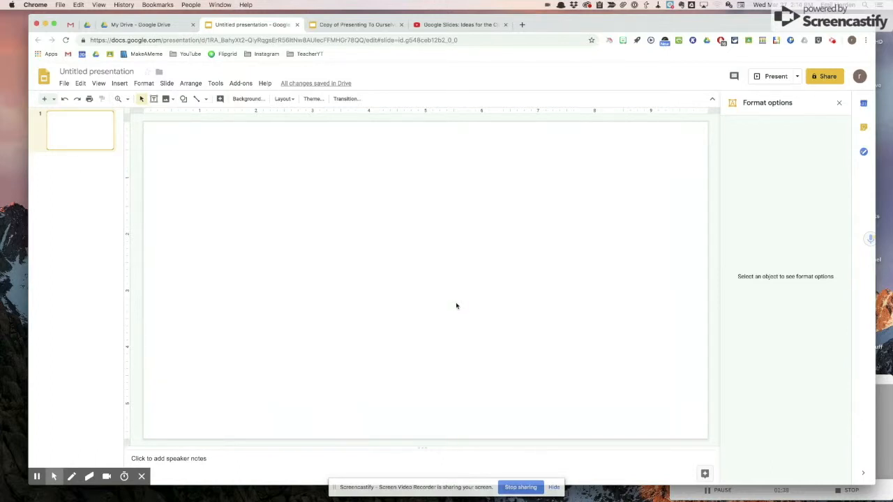
Step: Open the print preview of Copy of Presenting To Ourselves and review its pages in the 1 slide without notes layout
click(339, 25)
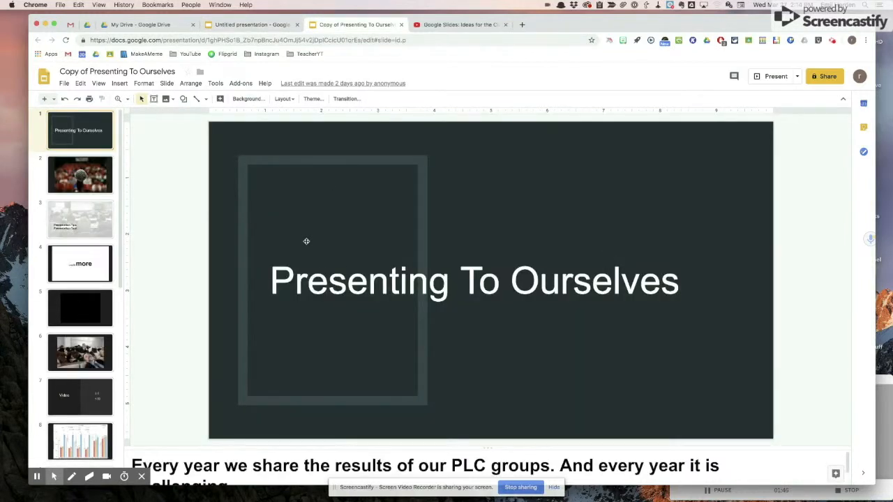
click(64, 85)
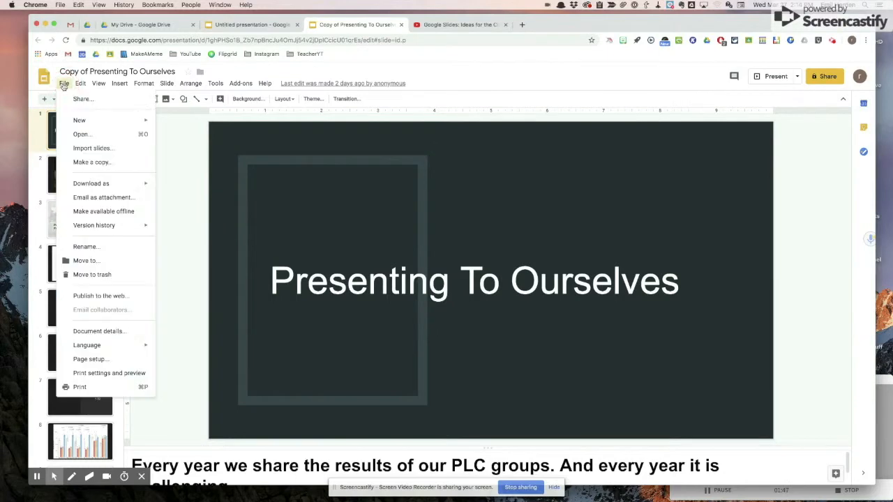
click(111, 374)
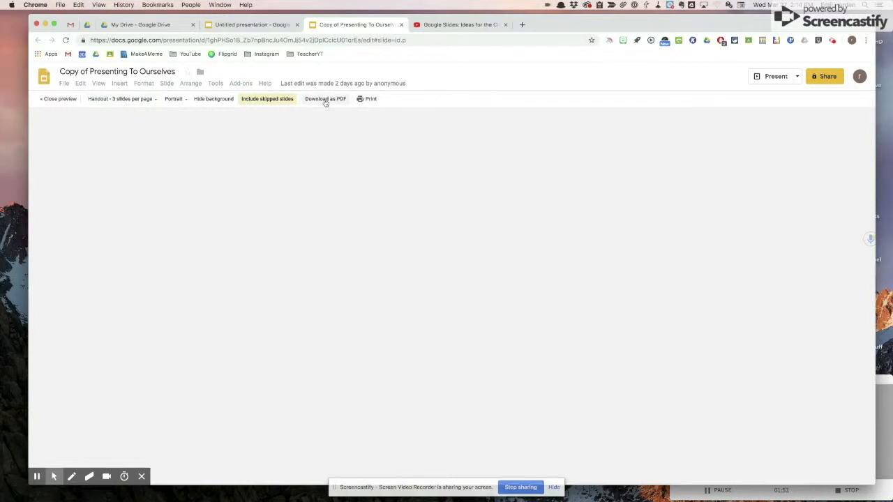
click(154, 99)
click(143, 116)
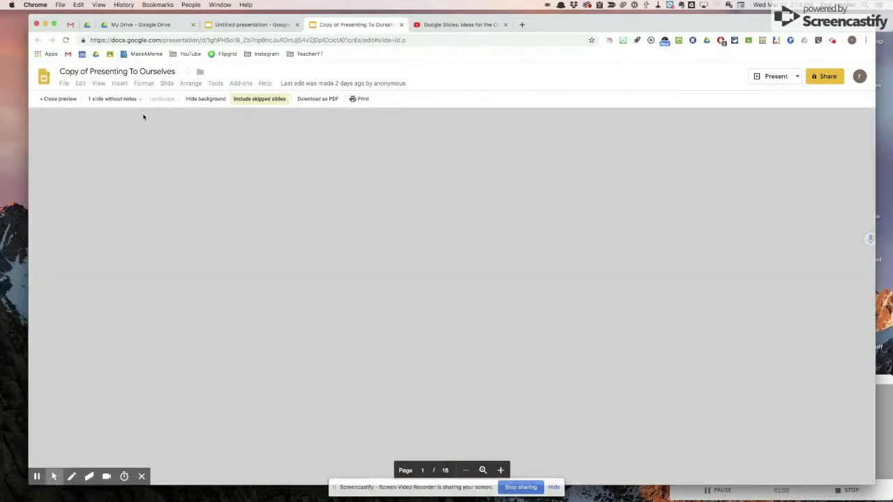
scroll(665, 283, down, 3)
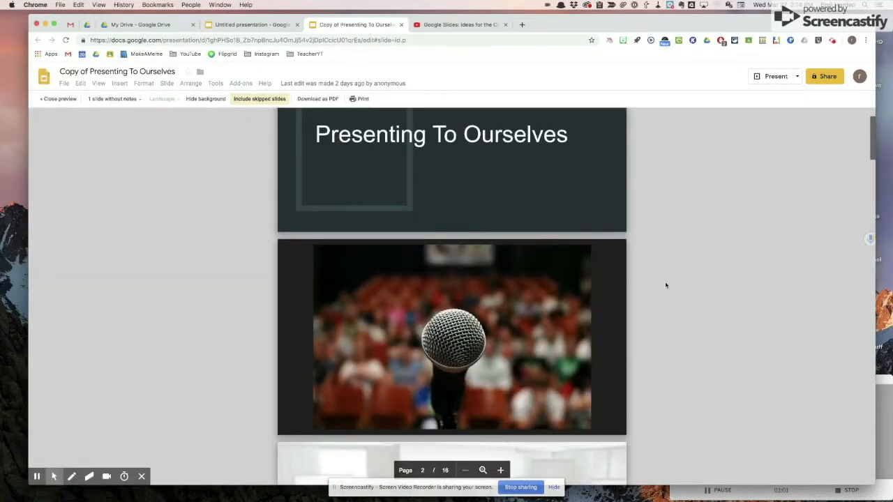
scroll(665, 285, down, 10)
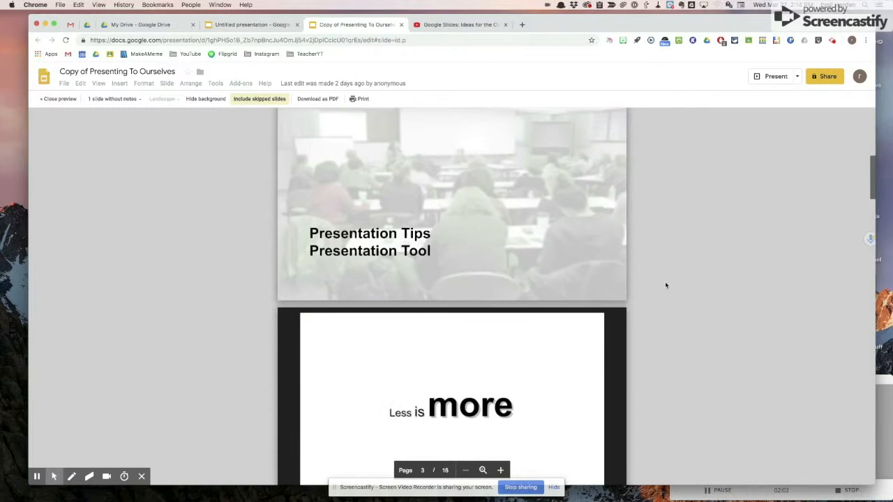
scroll(665, 285, down, 5)
scroll(665, 285, up, 3)
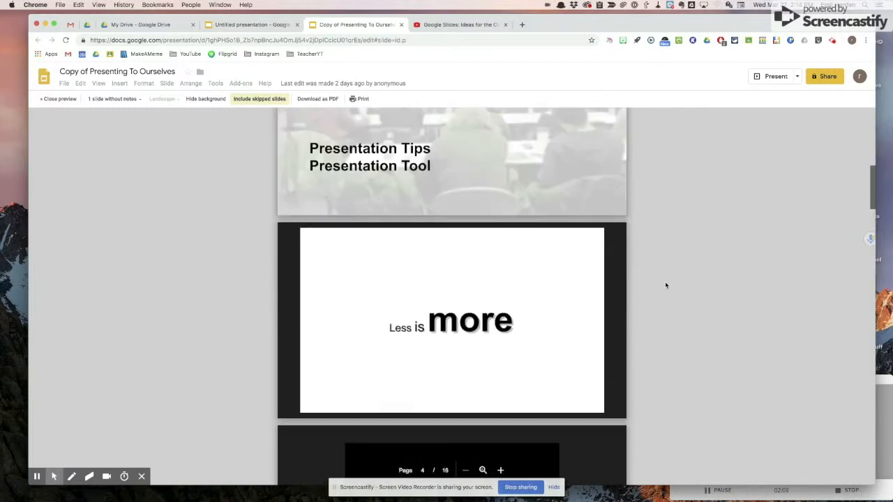
scroll(665, 286, up, 10)
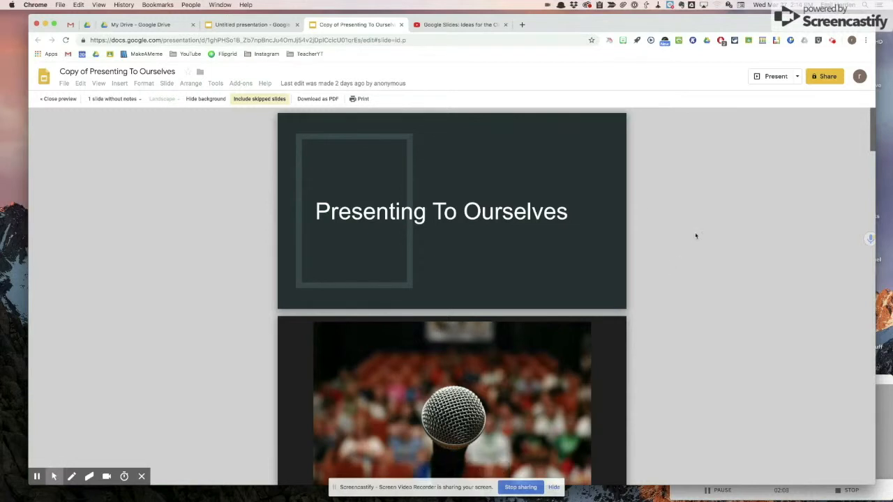
Step: Change the print layout to 1 slide with notes and look through the pages with their speaker notes
click(140, 100)
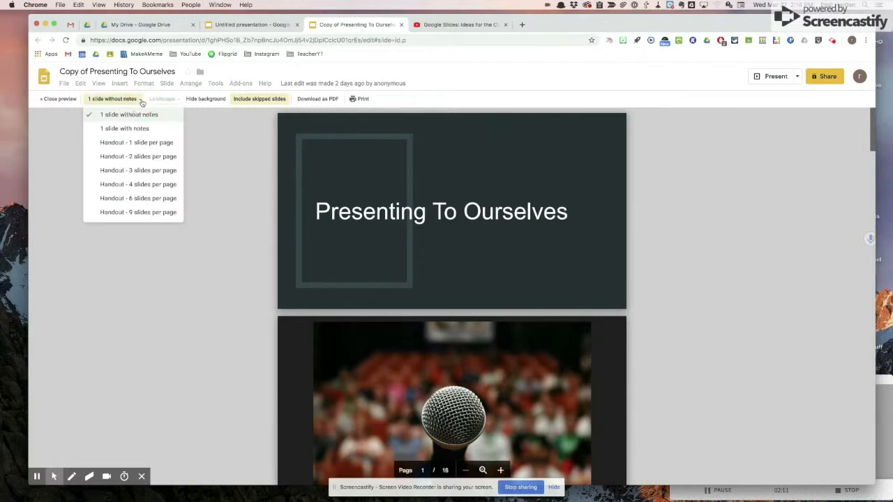
click(144, 129)
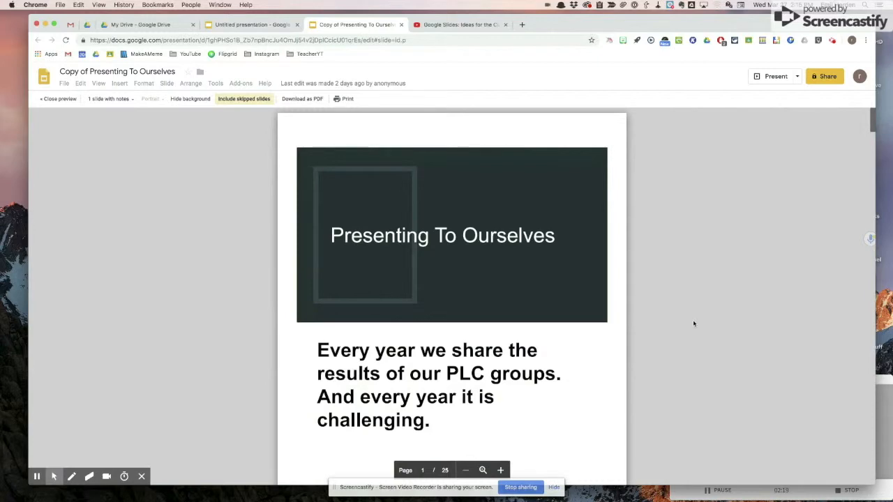
scroll(692, 323, down, 2)
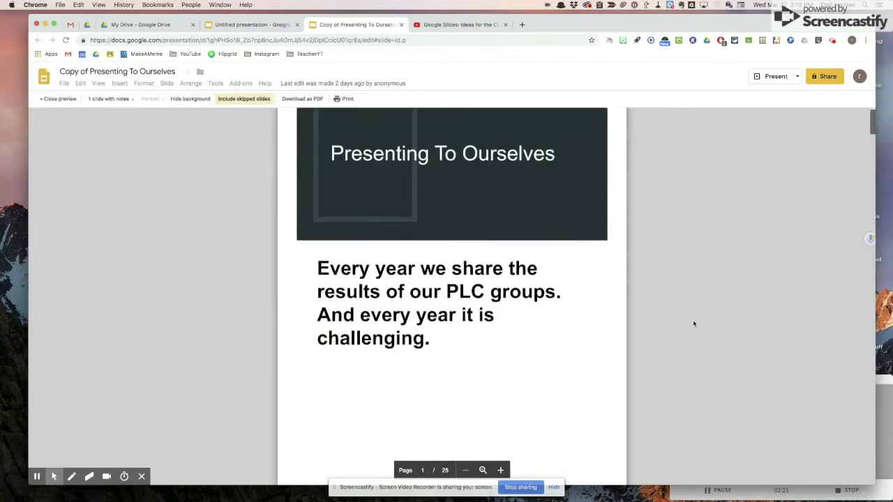
scroll(693, 323, down, 3)
scroll(692, 323, down, 6)
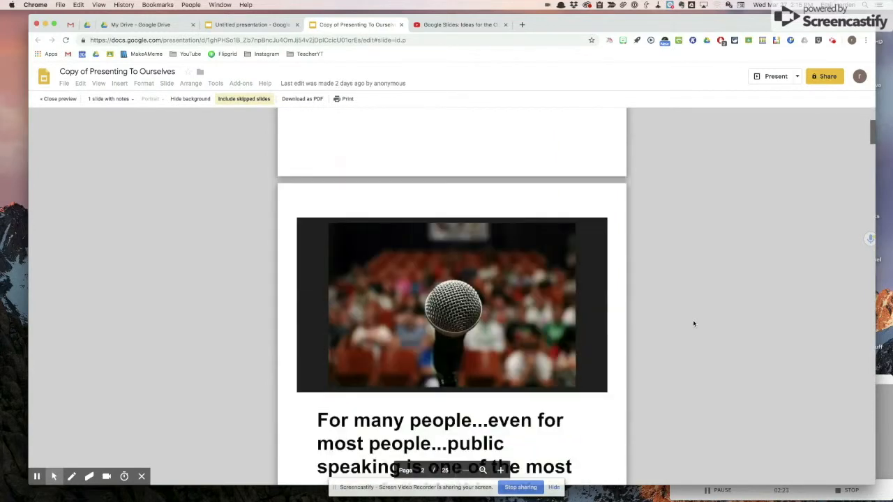
scroll(692, 323, down, 10)
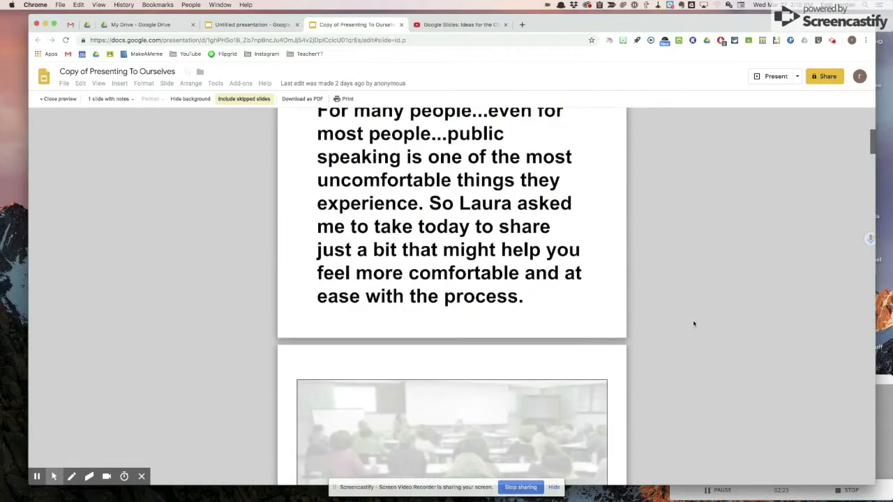
scroll(693, 322, down, 5)
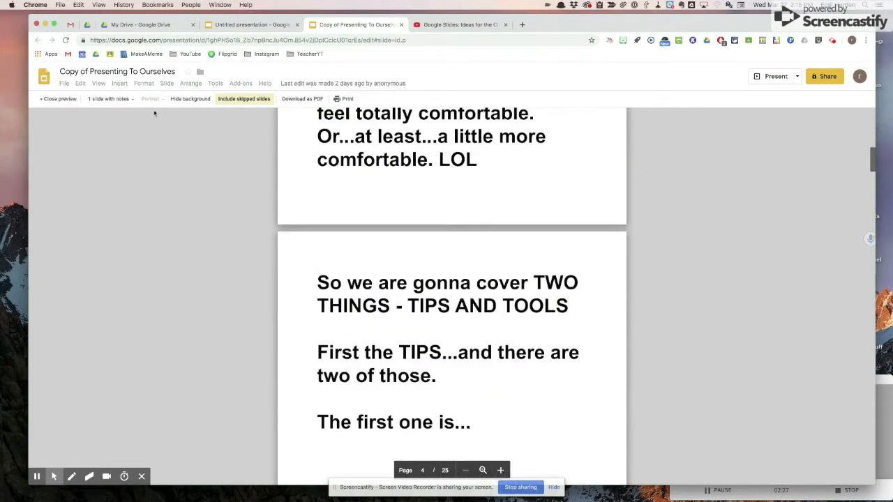
Step: Compare the handout layouts with 3 and 9 slides per page, ending with Handout - 3 slides per page selected
click(132, 100)
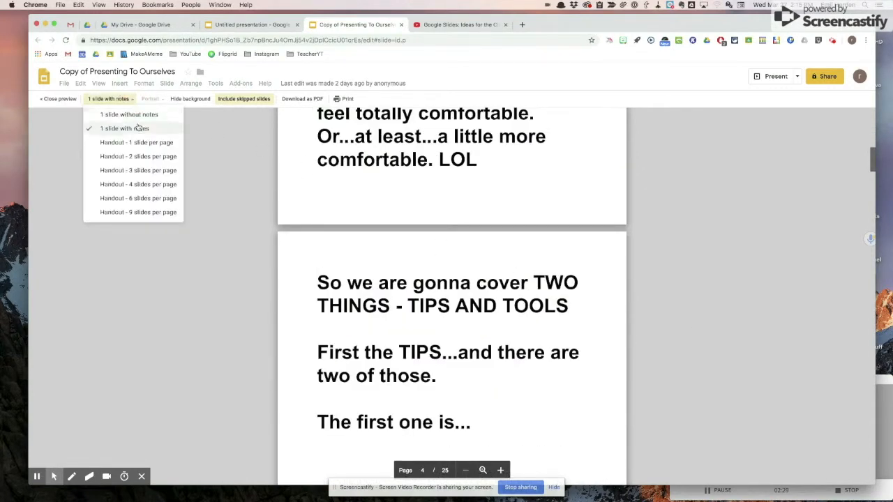
click(141, 172)
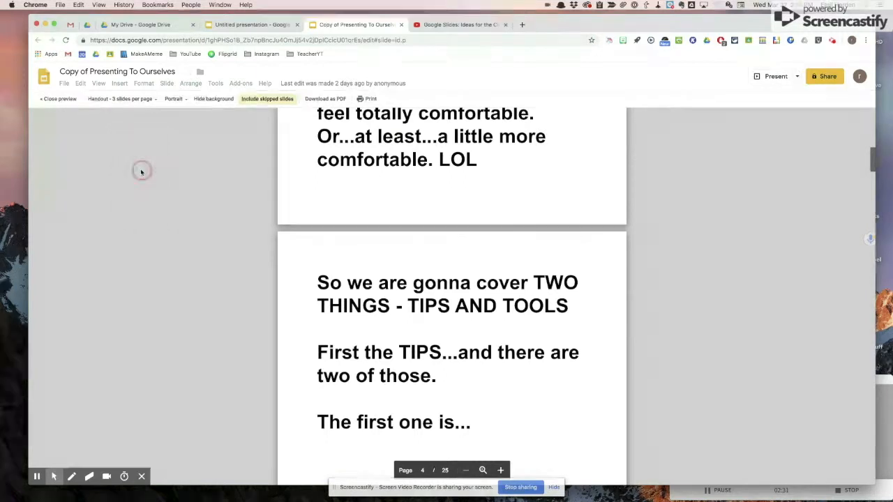
click(156, 99)
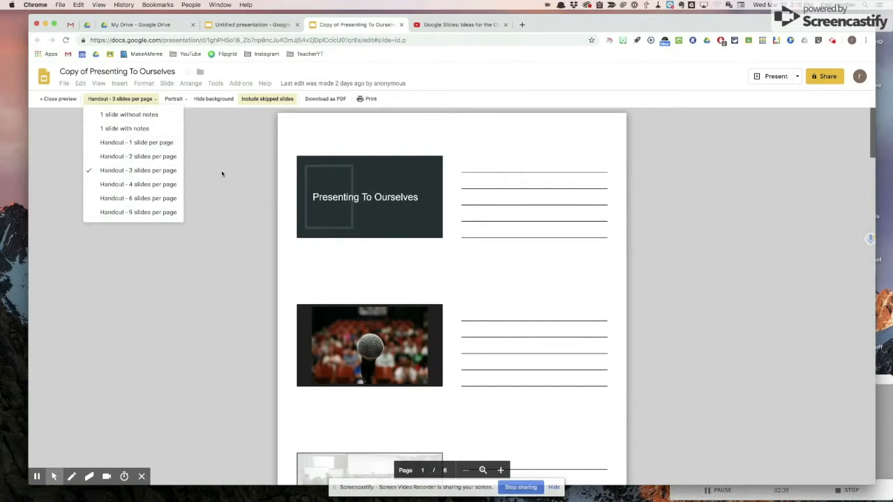
click(154, 212)
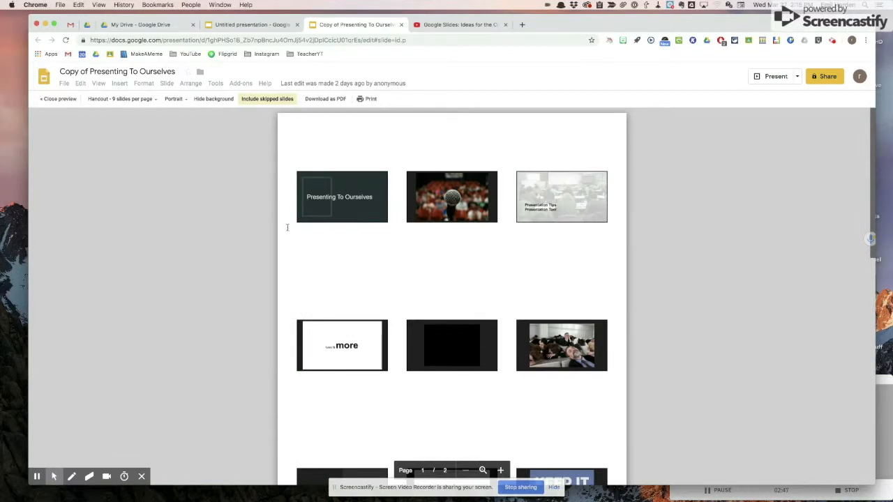
click(153, 101)
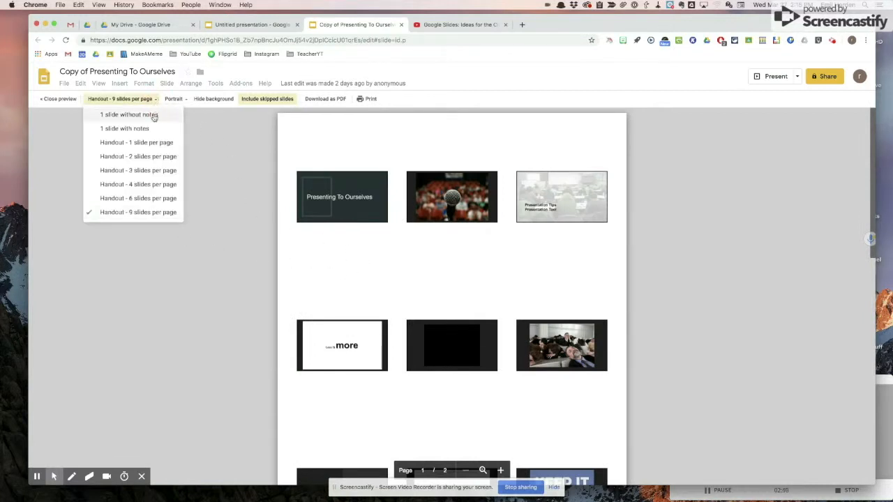
click(140, 171)
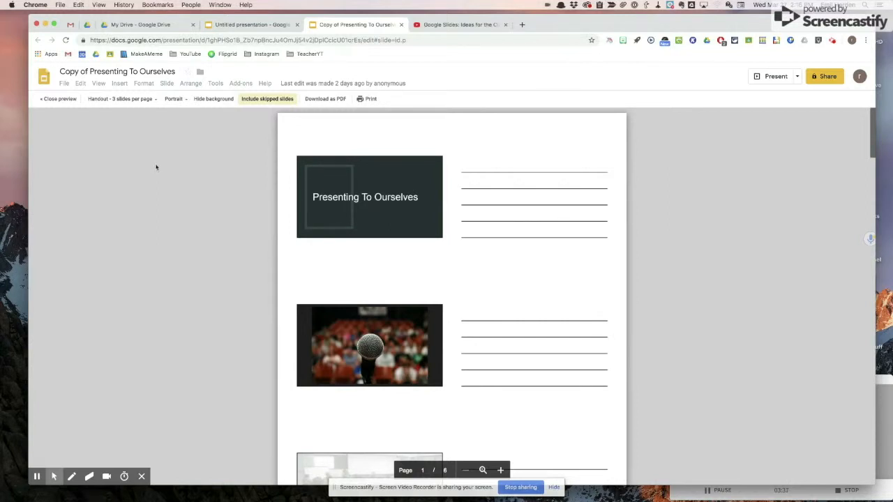
Step: Preview the handout pages with slide backgrounds hidden, restore the backgrounds and close the print preview
click(210, 100)
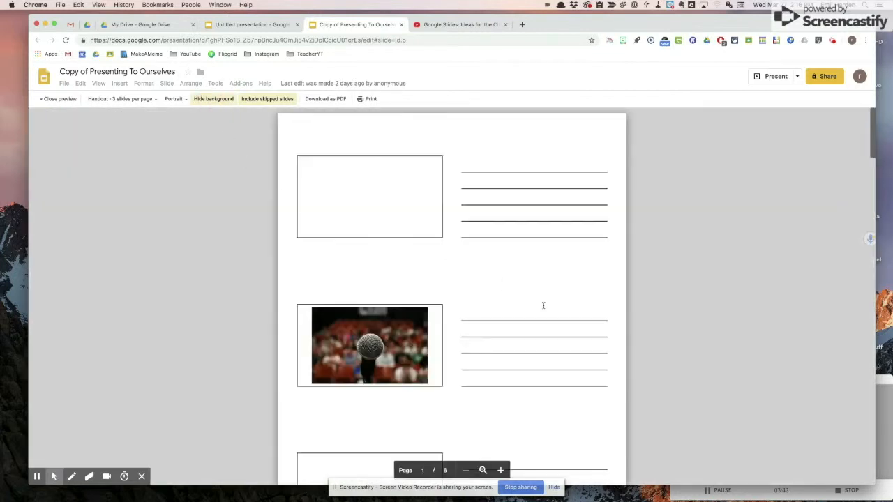
scroll(543, 305, down, 2)
scroll(543, 305, down, 8)
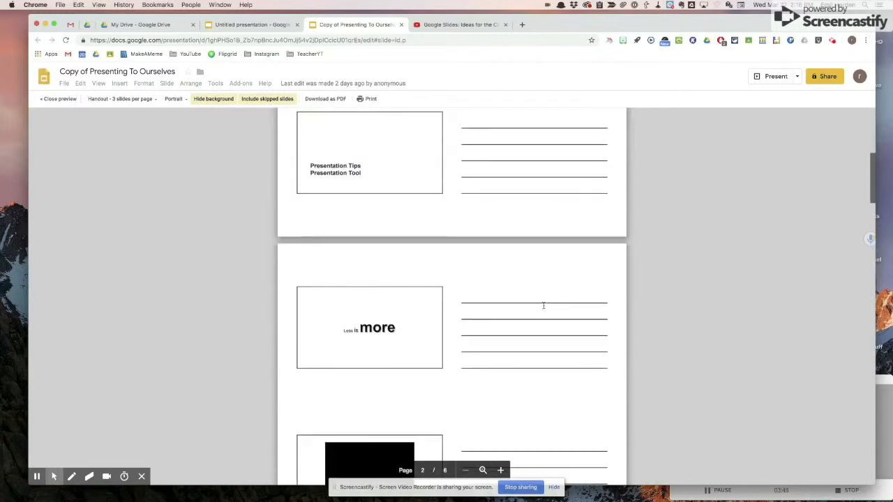
scroll(543, 306, up, 10)
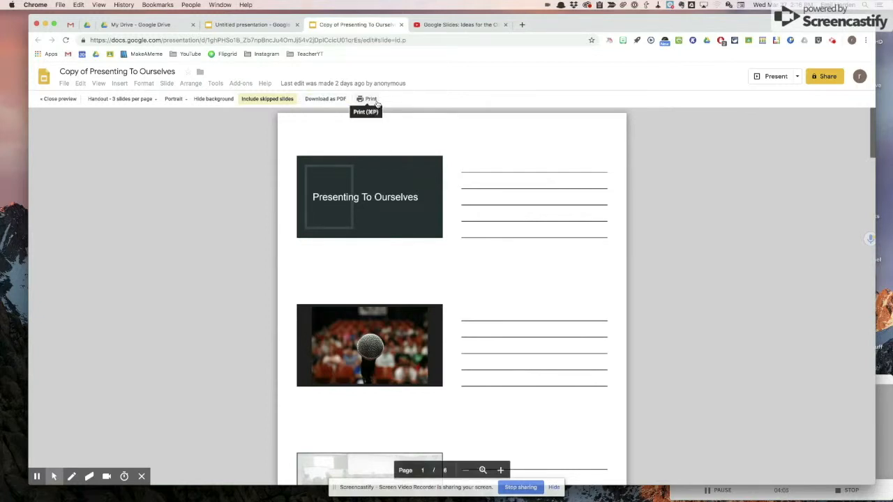
click(69, 99)
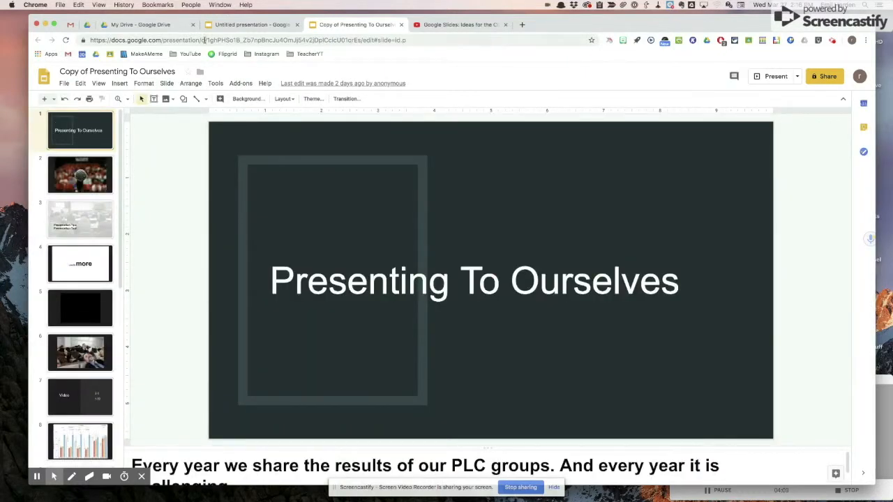
click(247, 28)
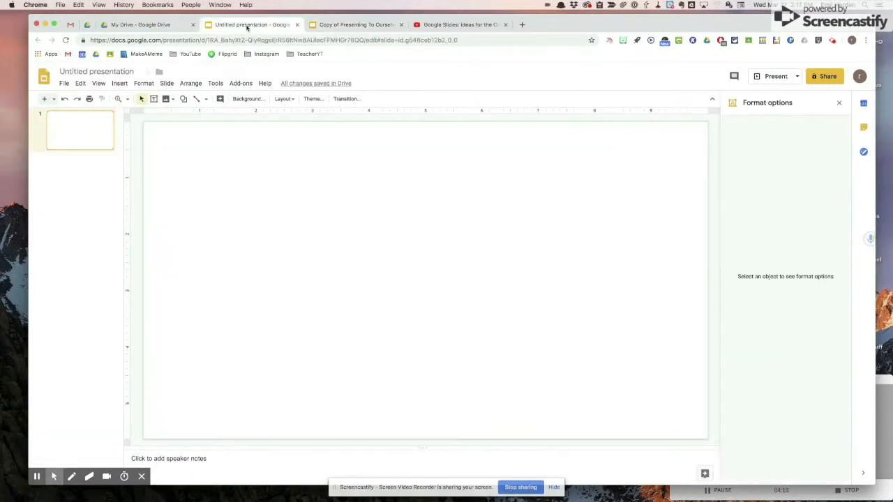
click(466, 25)
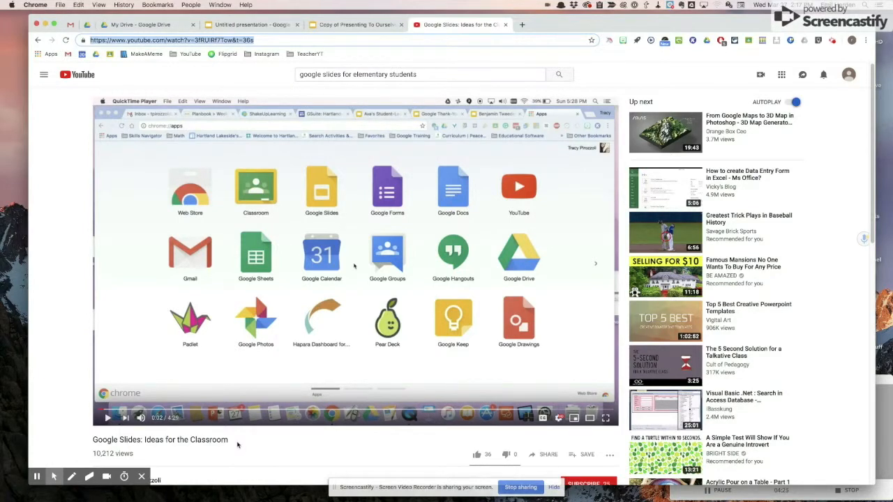
click(244, 24)
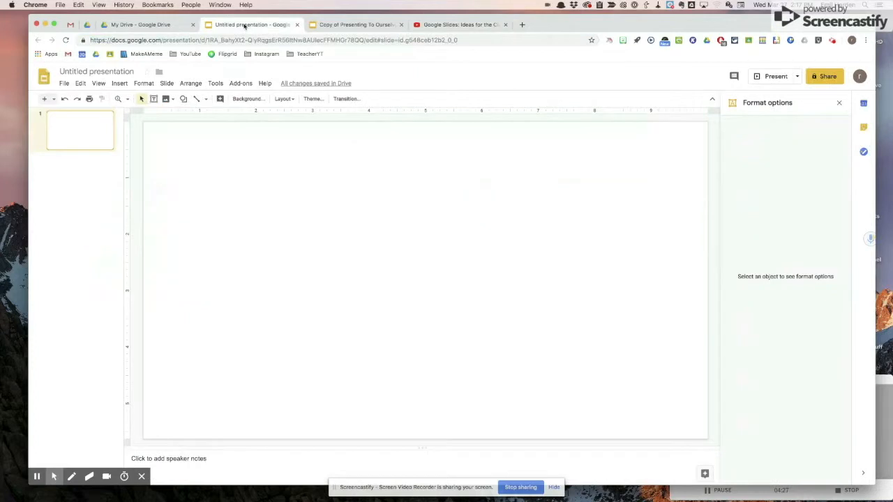
click(121, 83)
click(138, 129)
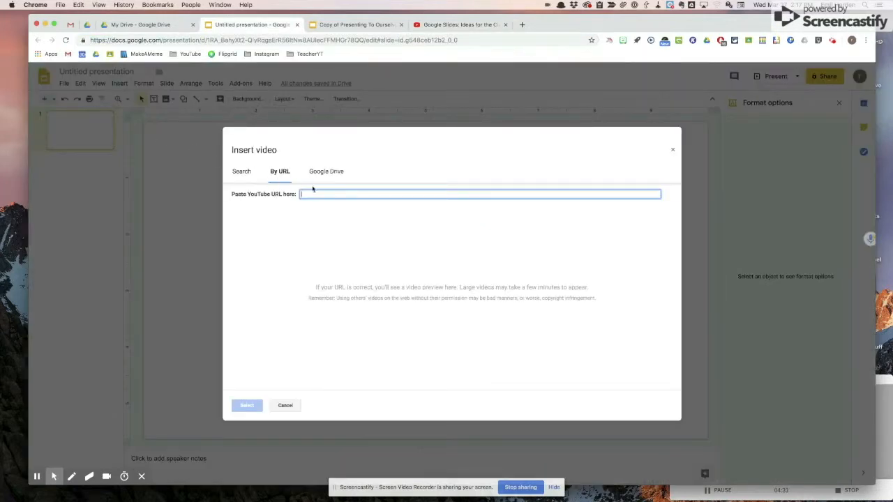
text(https://www.youtube.com/watch?v=3fRUIRf7Tow&t=36s)
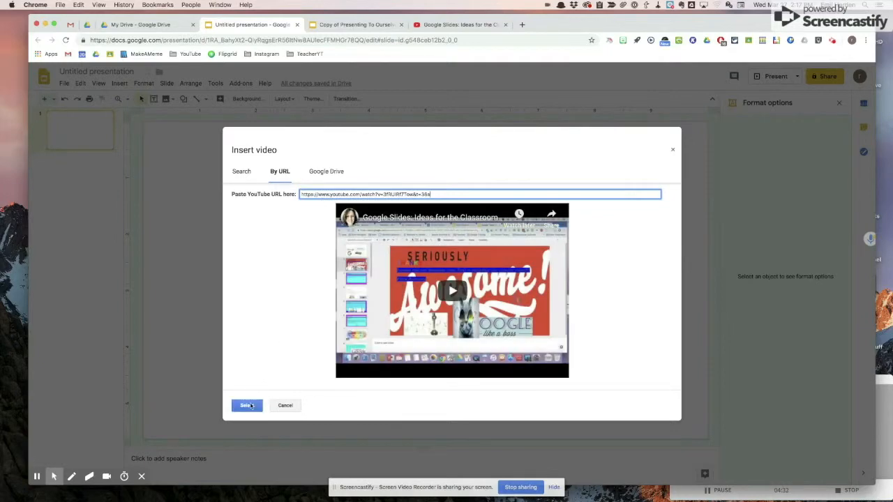
click(248, 406)
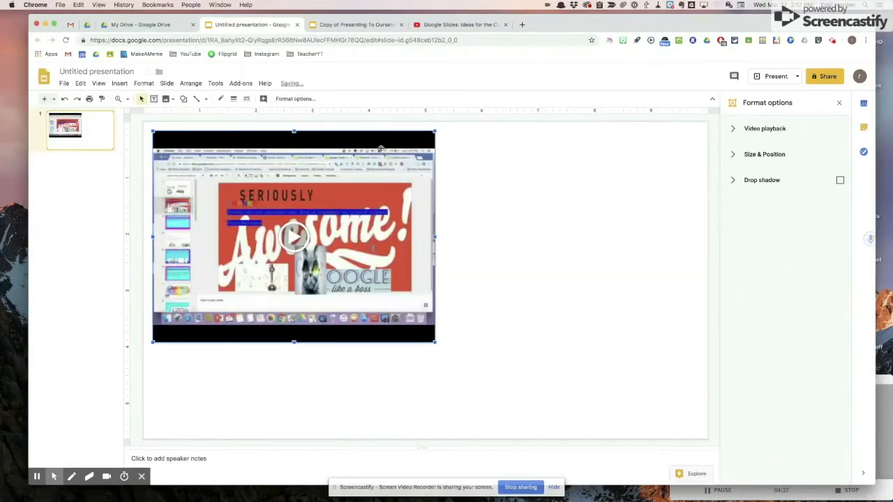
drag(383, 144, 510, 170)
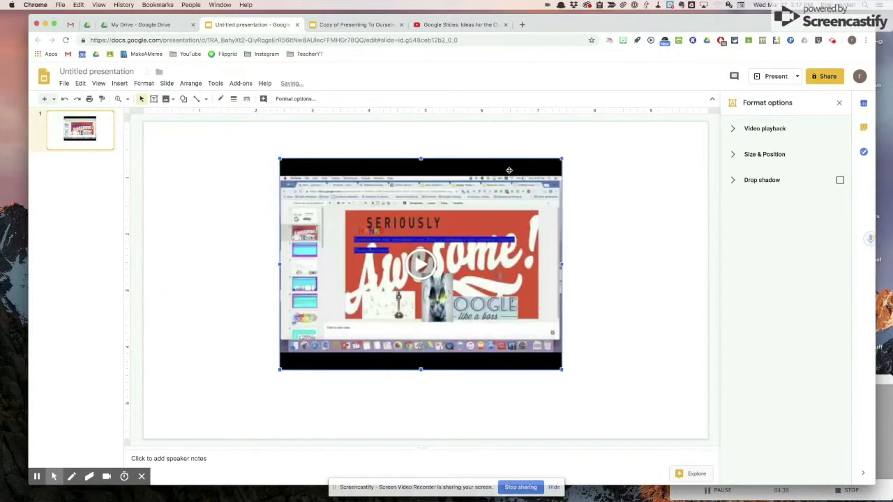
Step: Reopen the video's format options and set its playback to start at 01:26 and autoplay when presenting
click(840, 104)
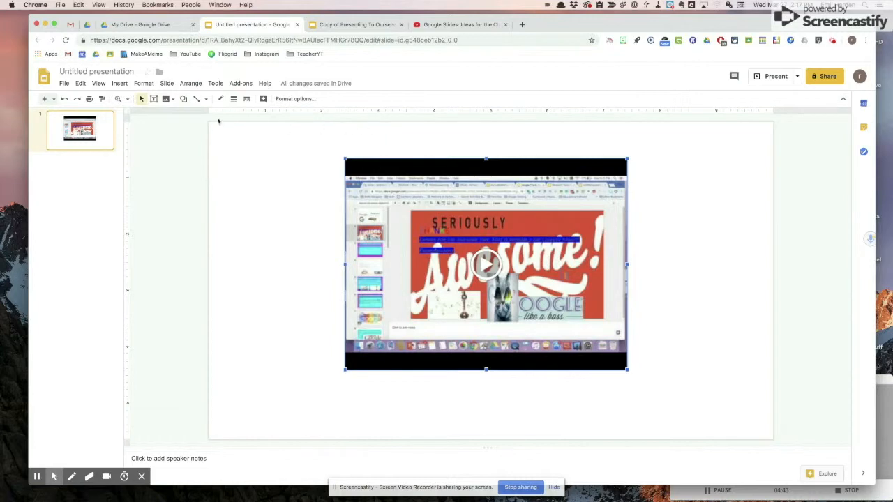
click(147, 84)
click(171, 226)
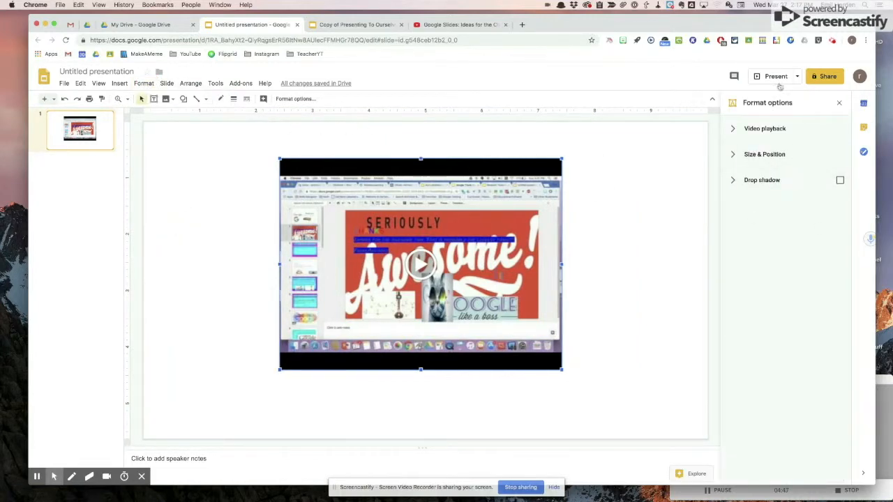
click(732, 129)
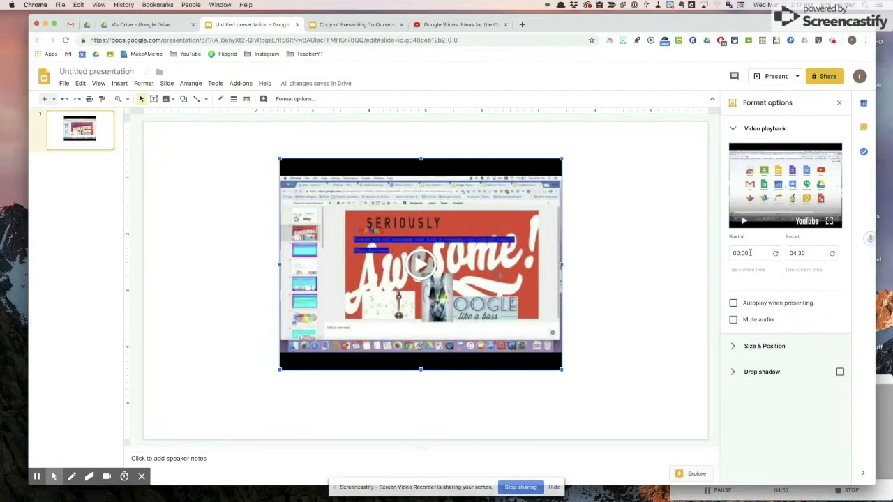
click(742, 253)
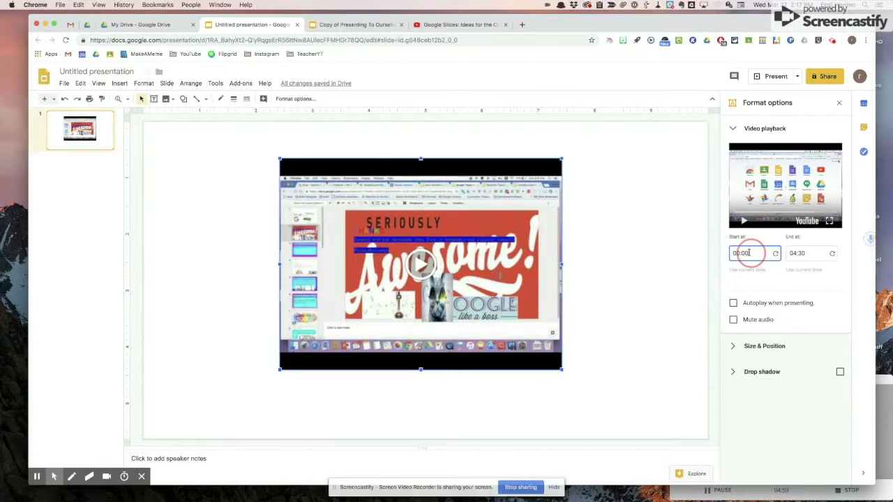
text(01:26)
click(733, 303)
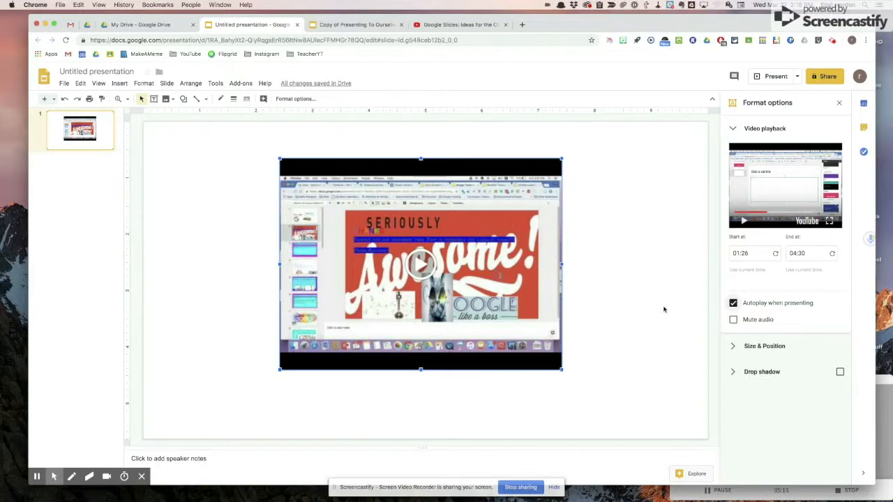
Step: Present the slide to check the video's autoplay, pause the video and exit the slideshow
click(768, 78)
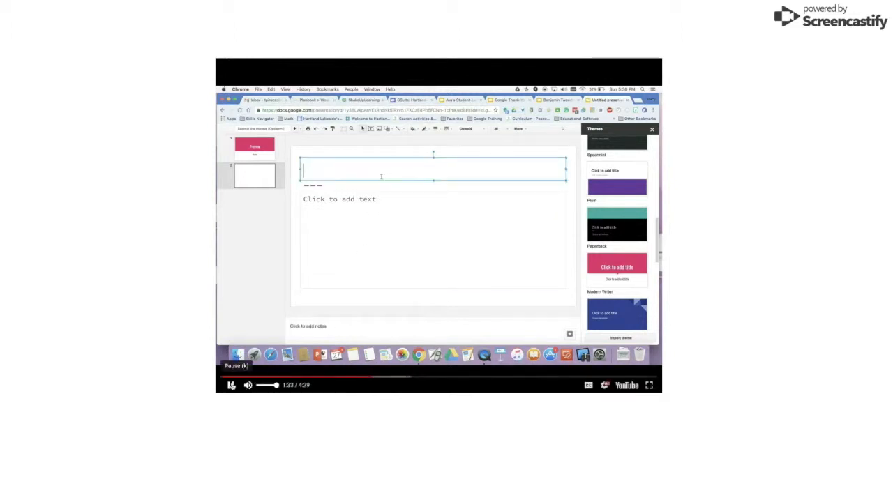
click(231, 386)
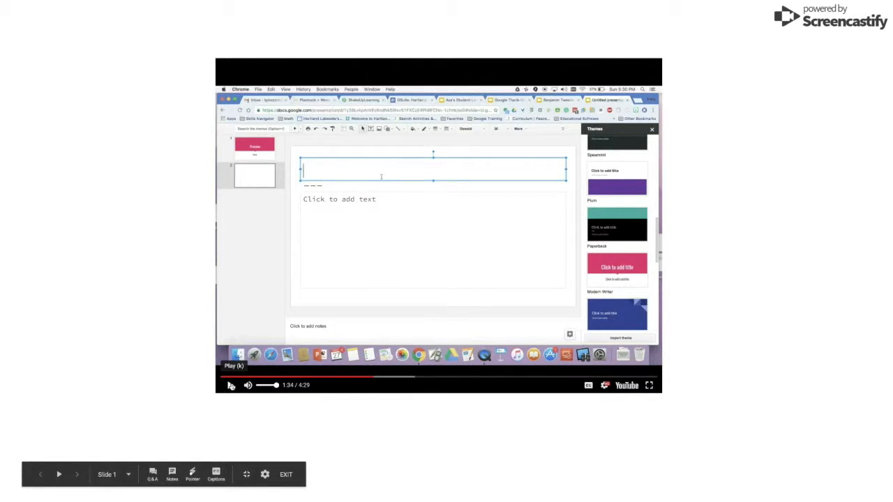
click(286, 475)
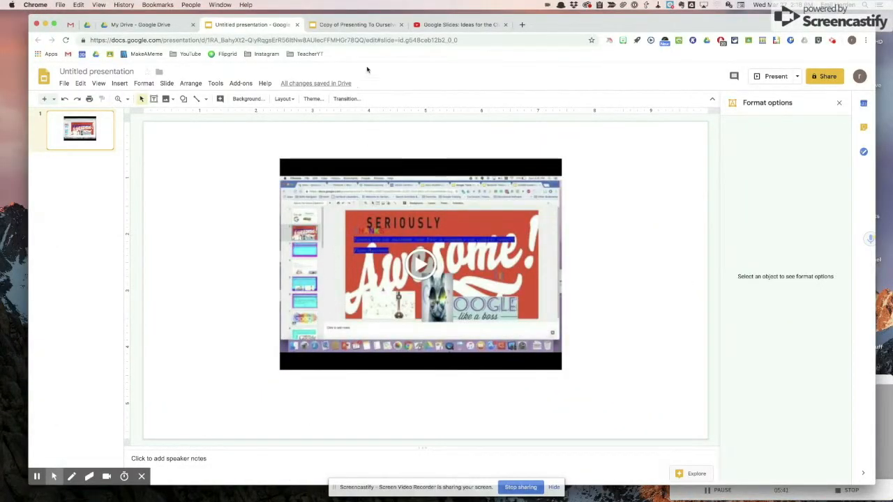
Step: Switch to the Copy of Presenting To Ourselves presentation, present it with the laser pointer on and advance to slide 2
click(358, 26)
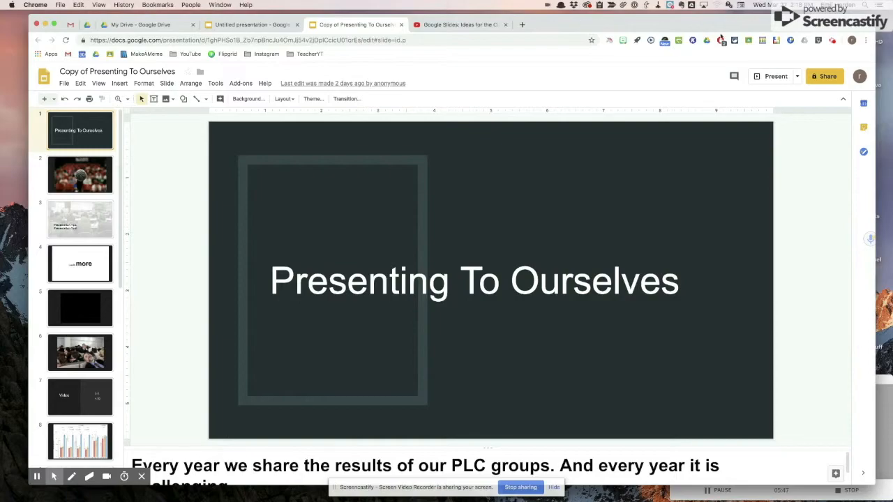
click(776, 76)
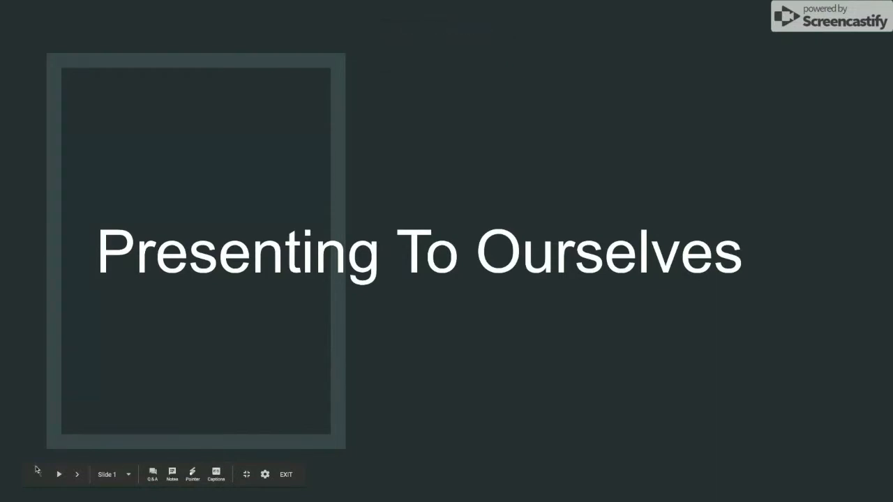
click(193, 475)
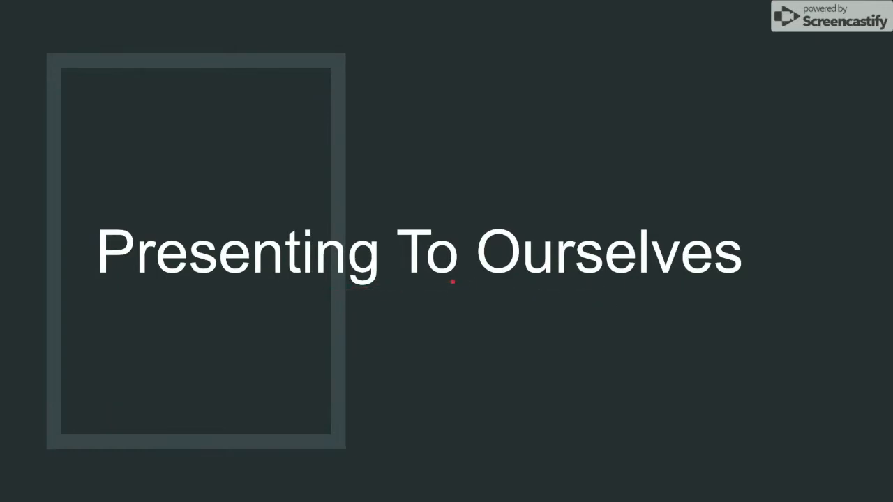
key(Right)
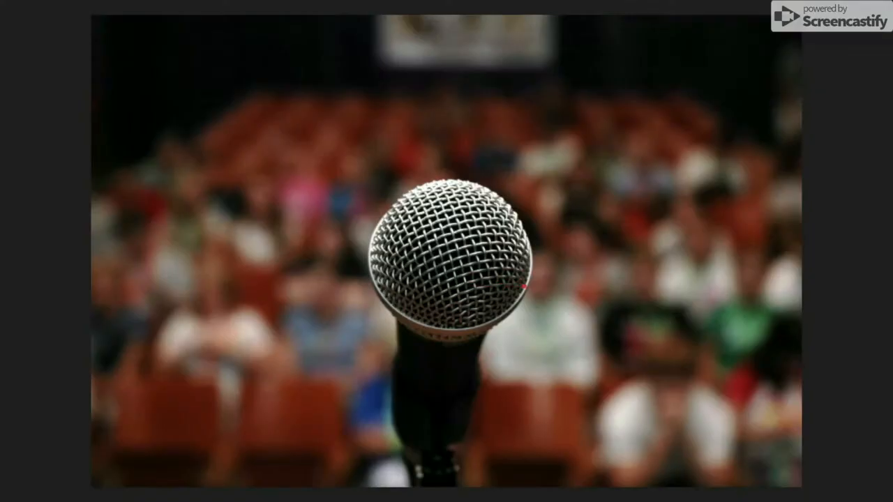